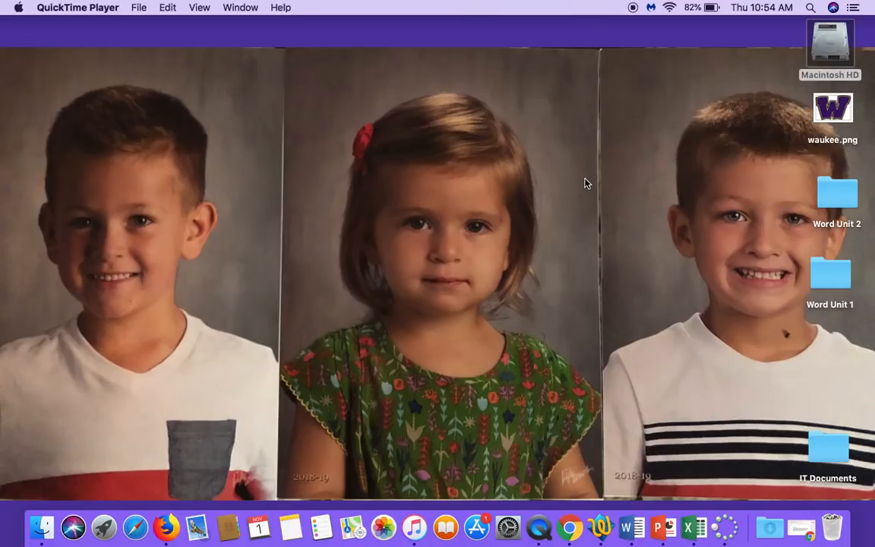
# Step: Open the document 1.docx from the Word Unit 2 folder on the desktop
pyautogui.doubleClick(839, 198)
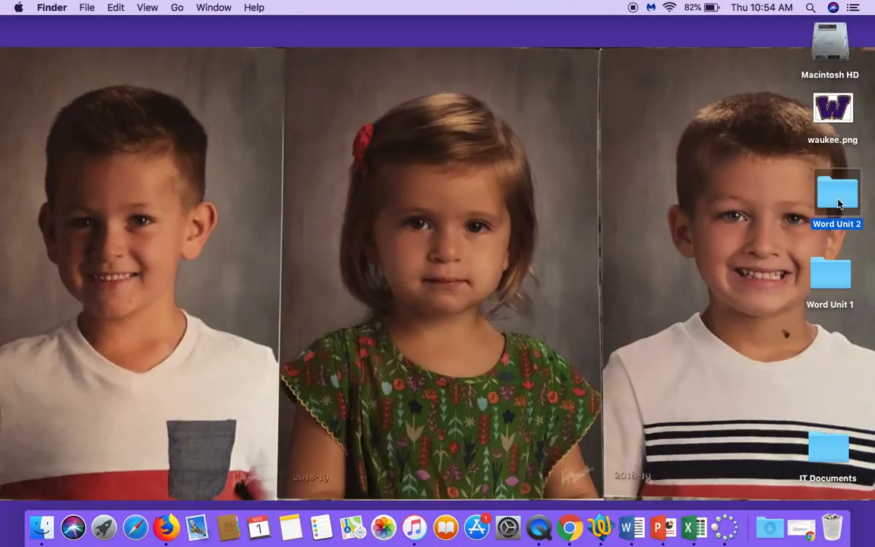
pyautogui.doubleClick(258, 113)
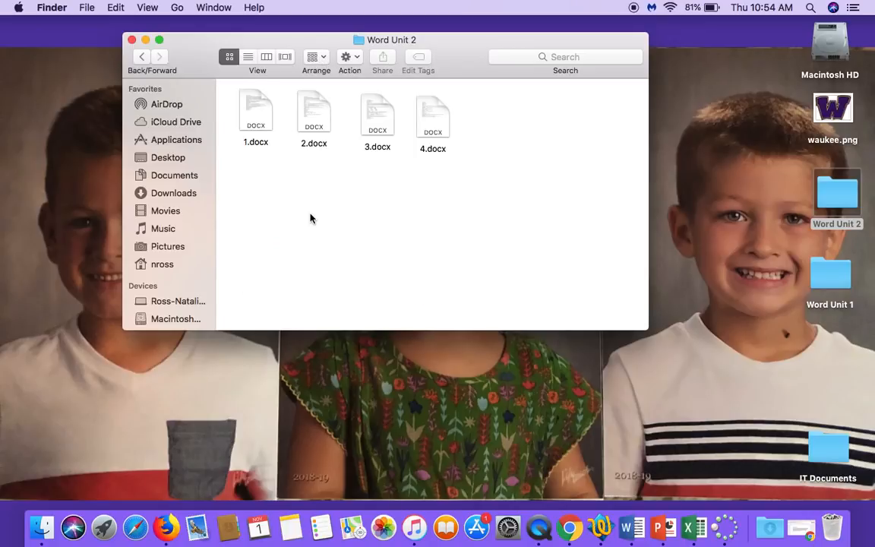
pyautogui.doubleClick(250, 107)
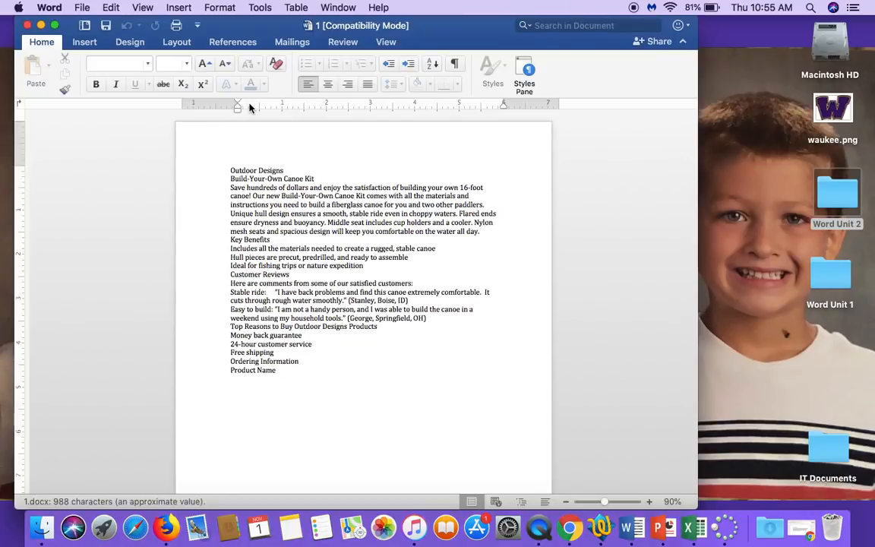
# Step: Enlarge the document window and set the page zoom to 130%
pyautogui.click(650, 501)
pyautogui.moveTo(697, 383); pyautogui.dragTo(776, 425)
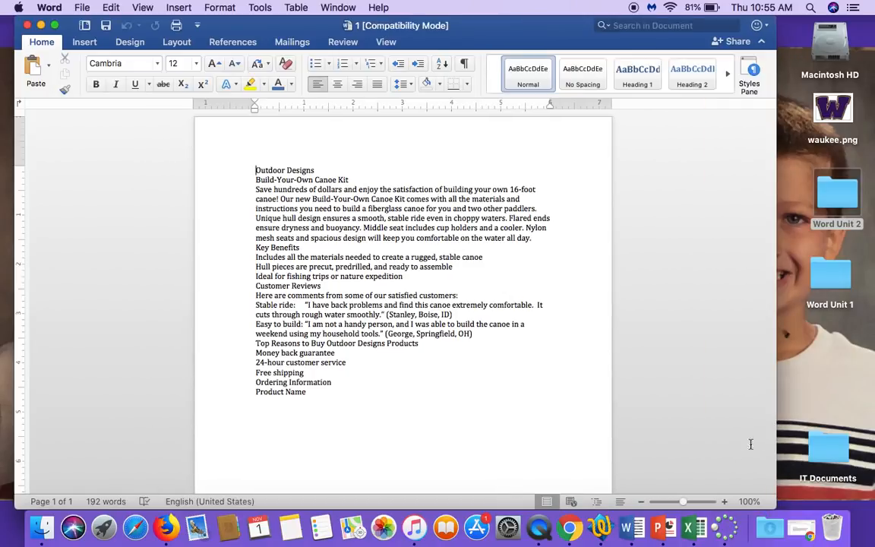
pyautogui.click(725, 503)
pyautogui.click(724, 502)
pyautogui.click(725, 503)
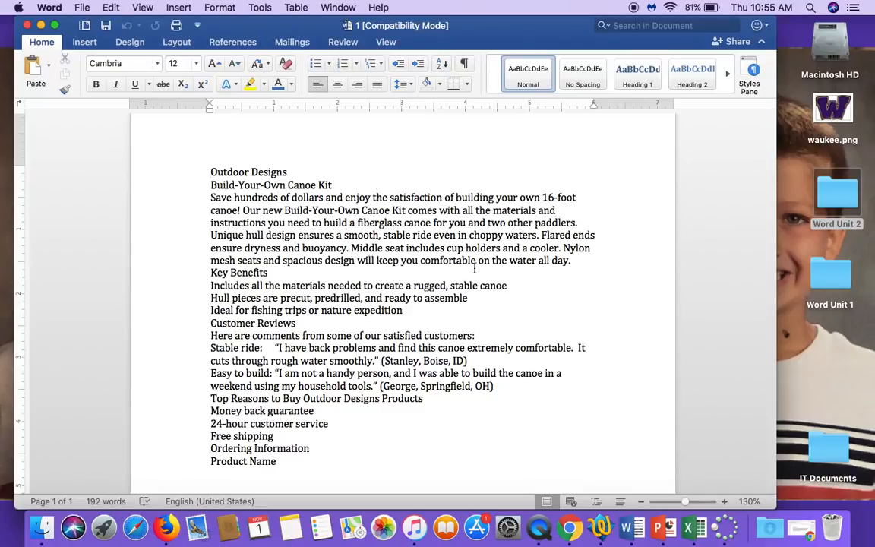
# Step: Save a copy of the document as "Canoe Fact Sheet" in the Word Unit 2 folder, accepting the file format update
pyautogui.click(83, 6)
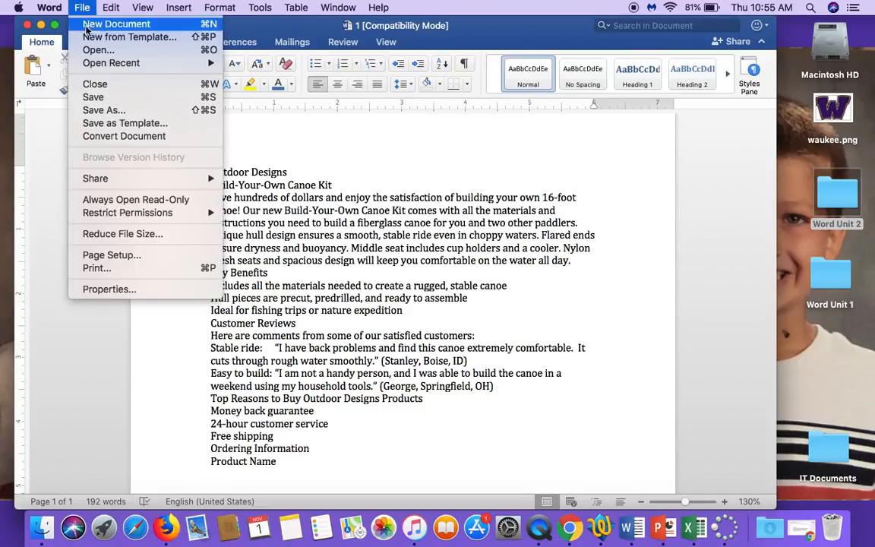
pyautogui.click(99, 111)
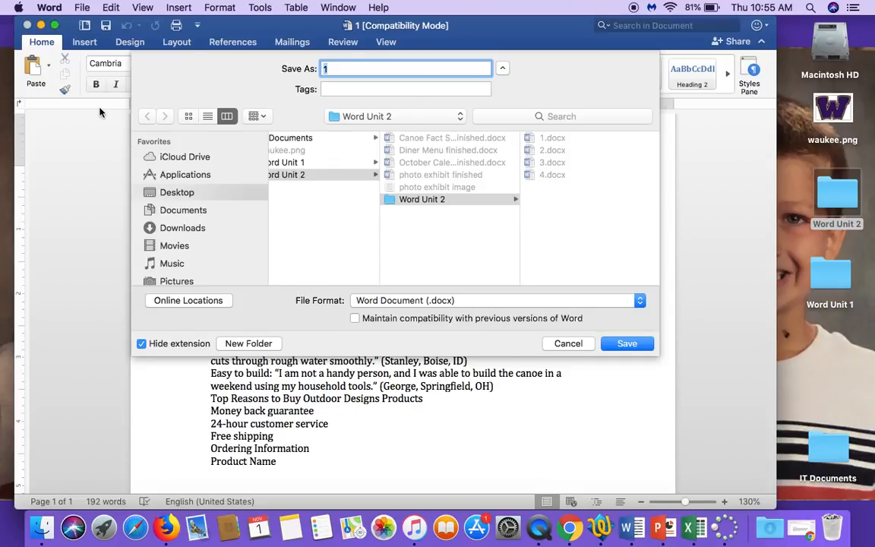
pyautogui.click(362, 66)
pyautogui.press('BackSpace')
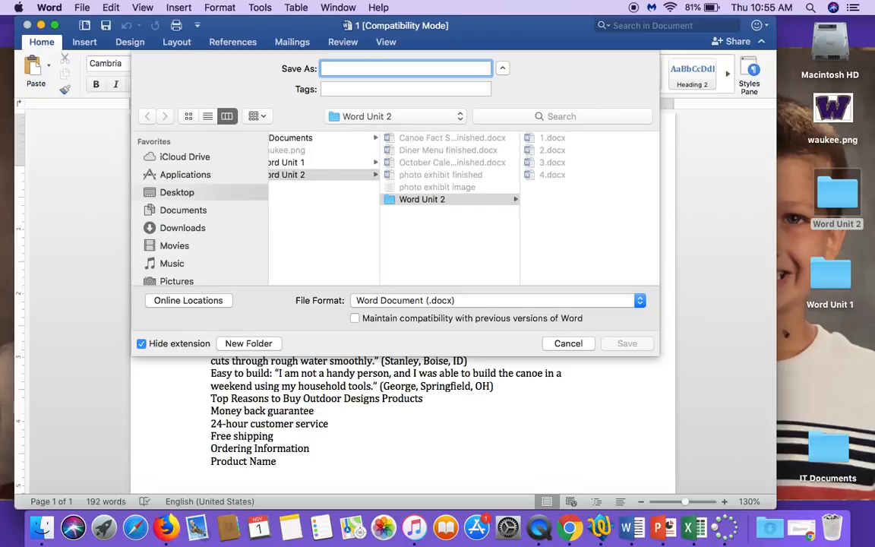
pyautogui.write('Canoe ')
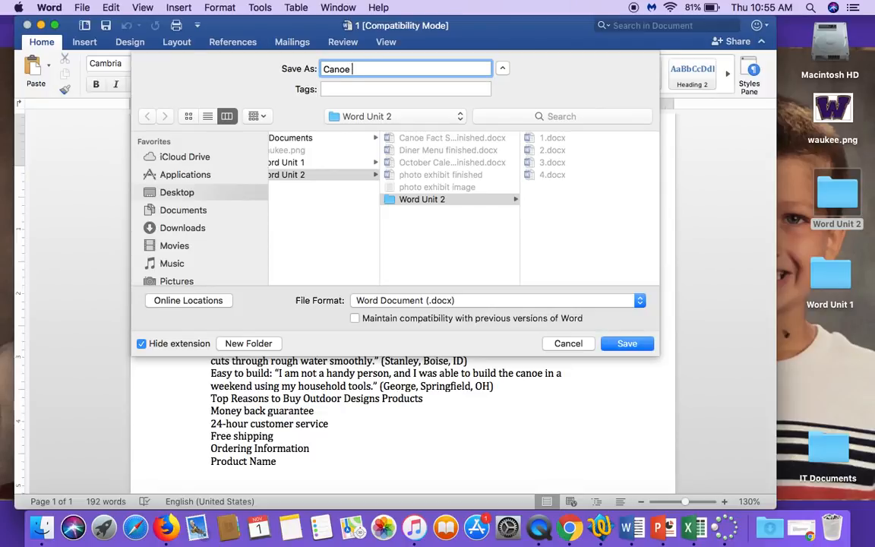
pyautogui.write('Fact Sheet')
pyautogui.press('Return')
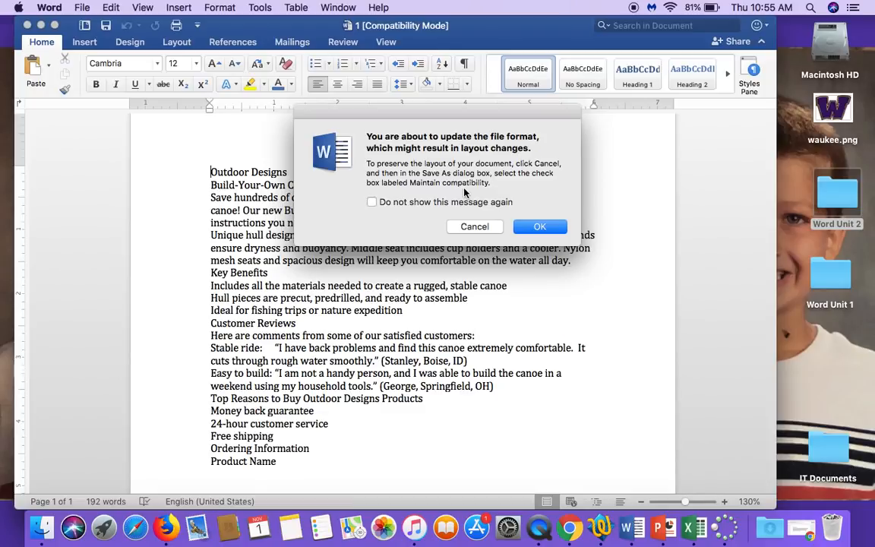
pyautogui.click(542, 227)
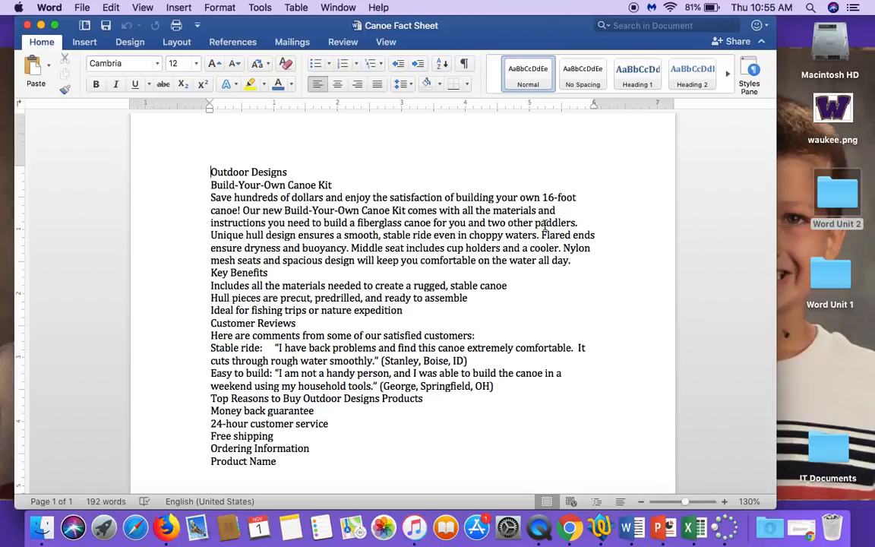
# Step: Turn on the display of paragraph marks and other hidden formatting symbols
pyautogui.click(465, 66)
pyautogui.click(465, 65)
pyautogui.click(465, 65)
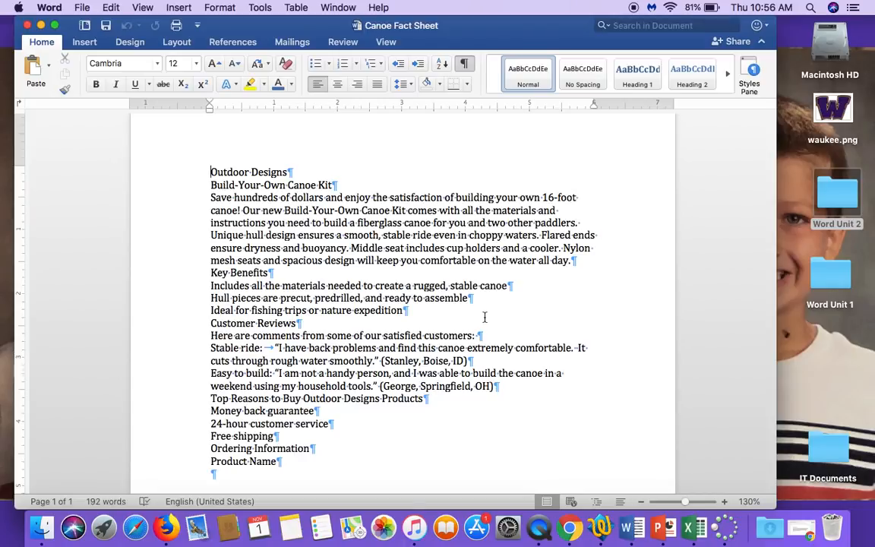
# Step: Set the font size of the "Outdoor Designs" line to 20
pyautogui.click(191, 174)
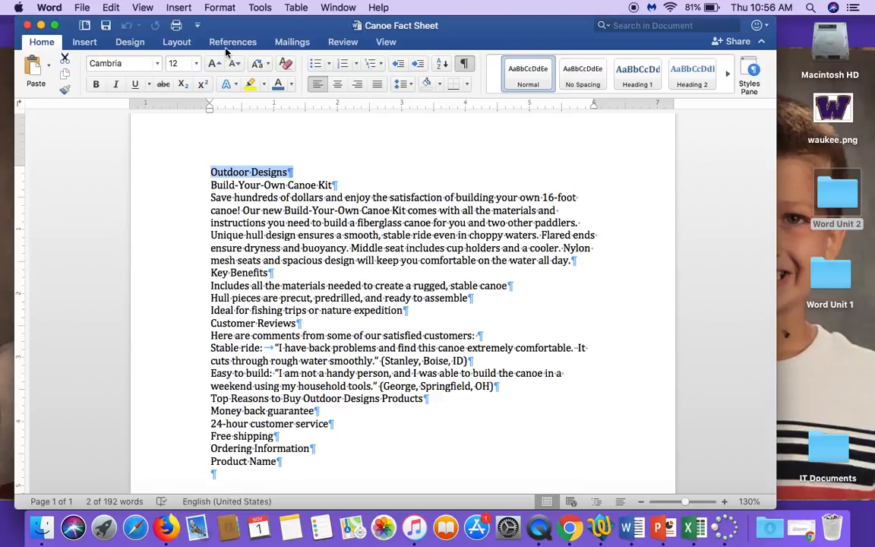
pyautogui.click(196, 63)
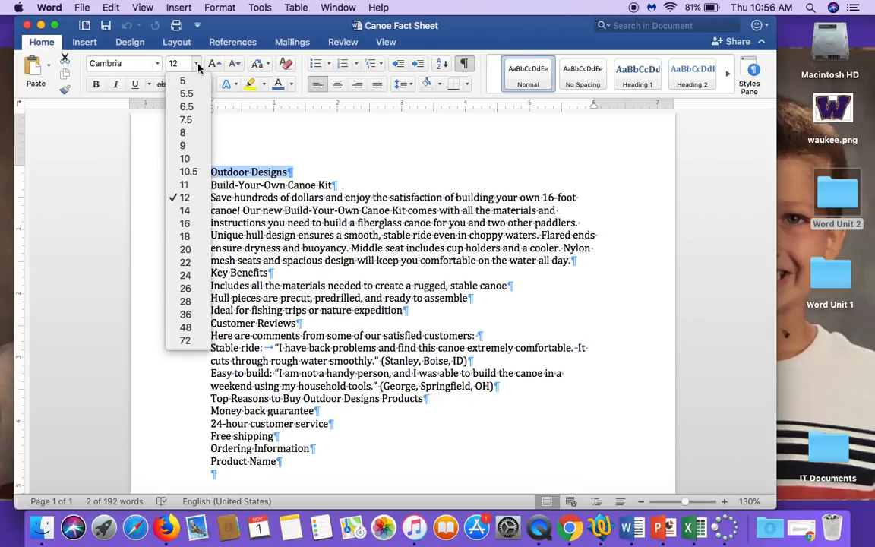
pyautogui.click(187, 249)
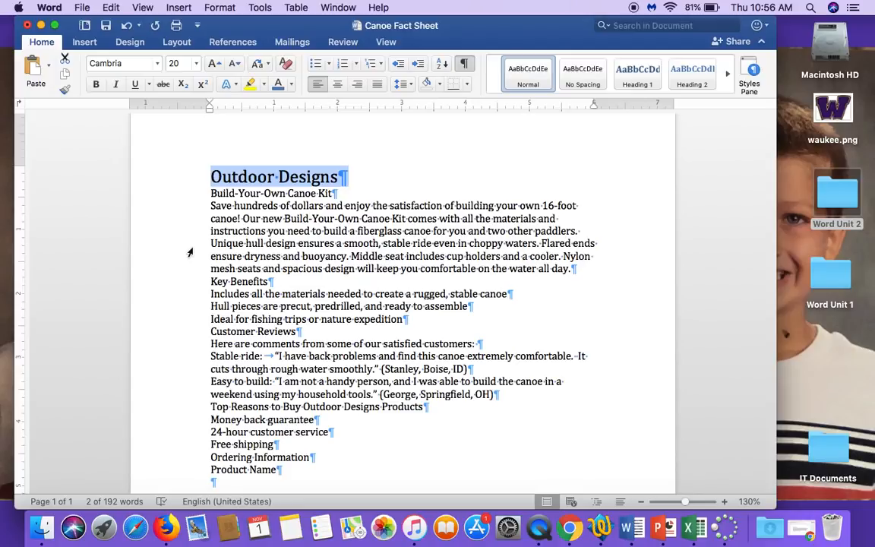
# Step: Set the font size of the "Build-Your-Own Canoe Kit" line to 22
pyautogui.click(176, 197)
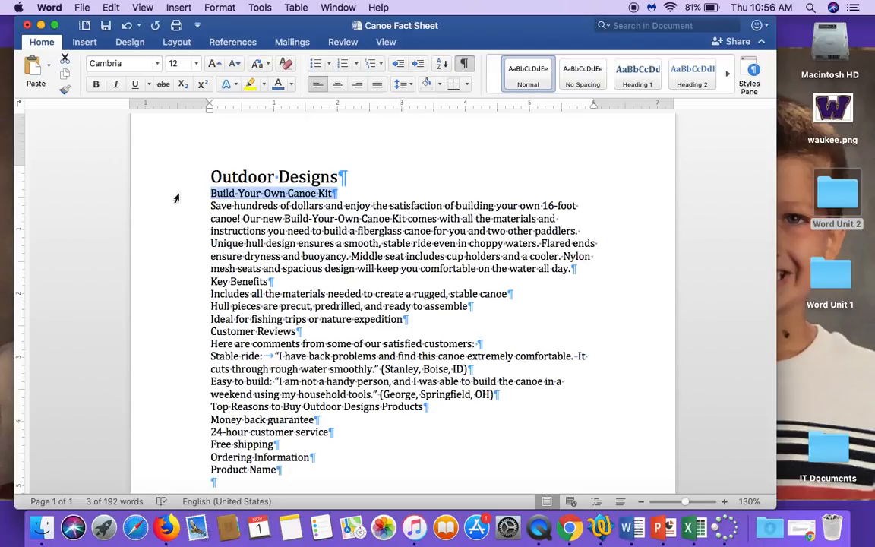
pyautogui.click(197, 64)
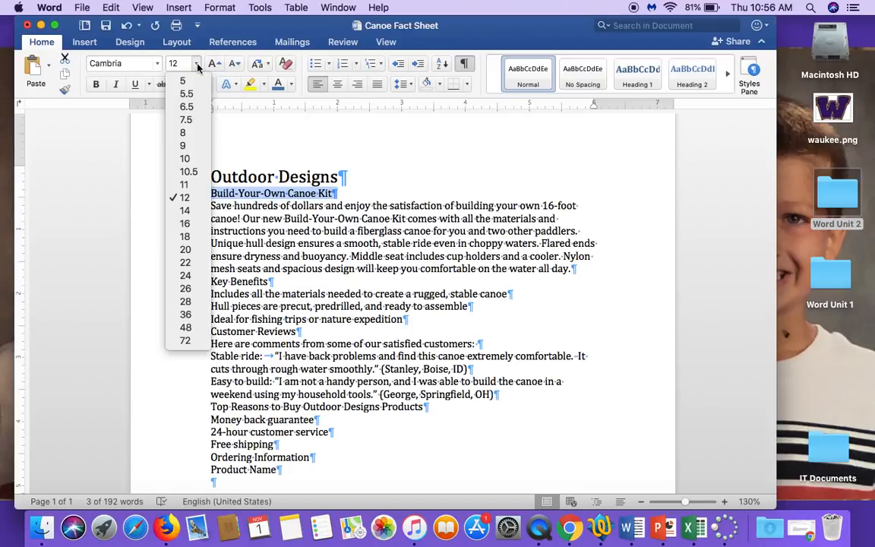
pyautogui.click(184, 262)
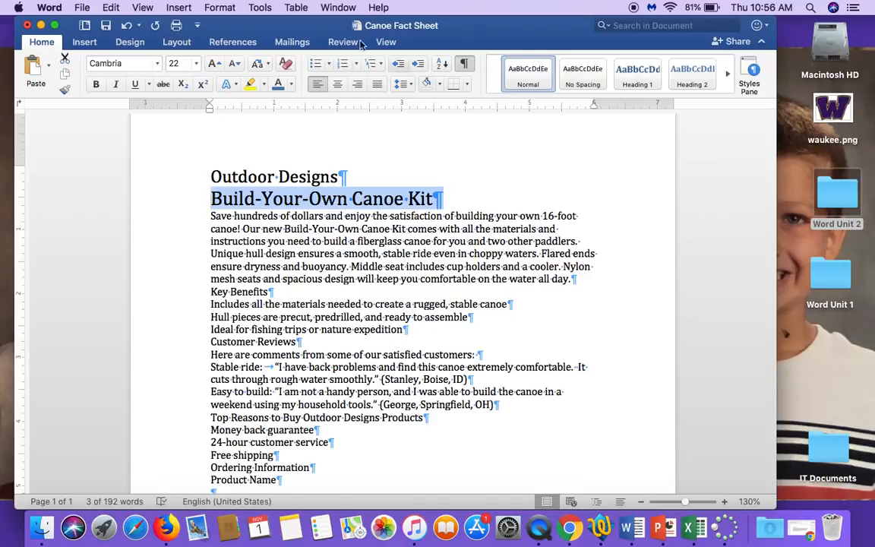
pyautogui.click(158, 63)
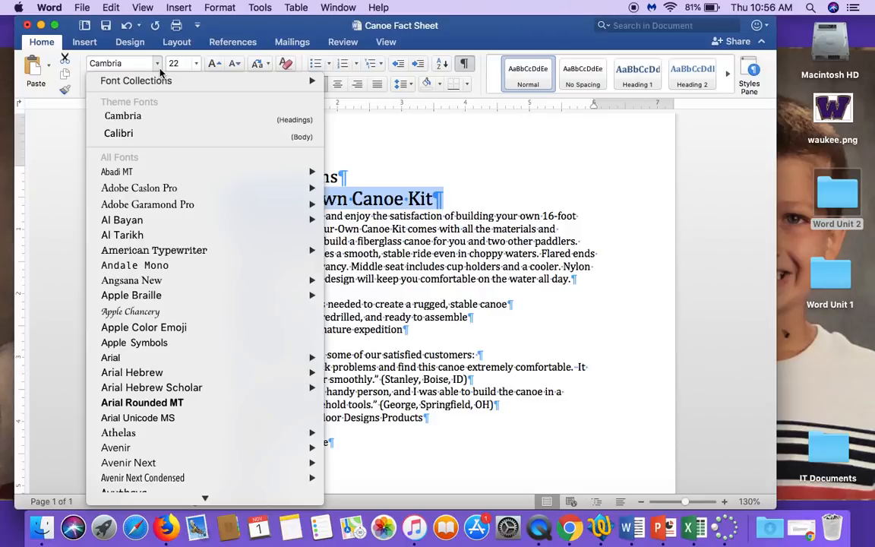
pyautogui.scroll(-1, 157, 254)
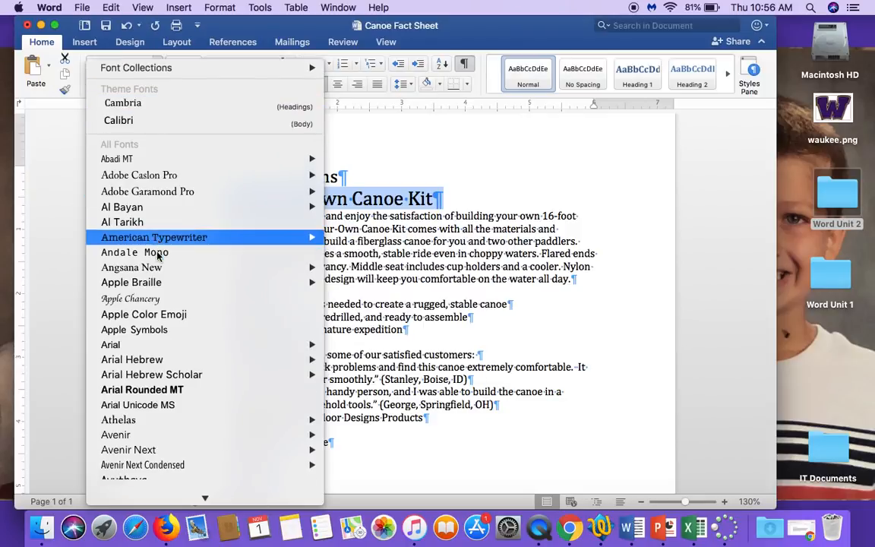
pyautogui.scroll(-10, 157, 255)
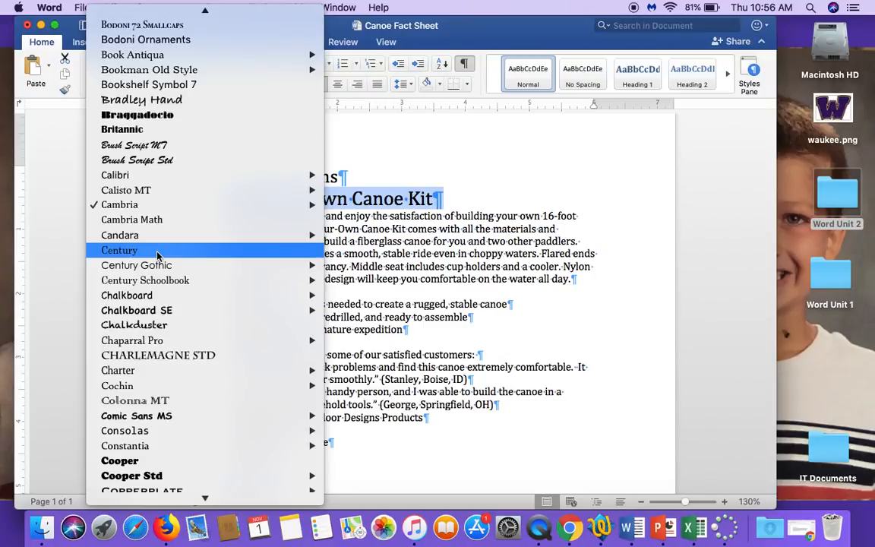
pyautogui.scroll(-1, 157, 254)
pyautogui.scroll(15, 157, 255)
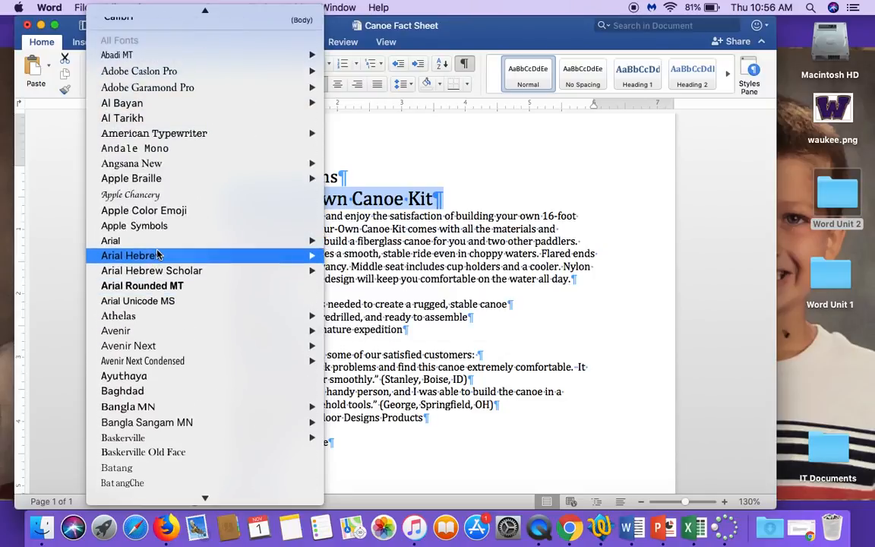
pyautogui.scroll(-1, 157, 255)
pyautogui.moveTo(154, 231)
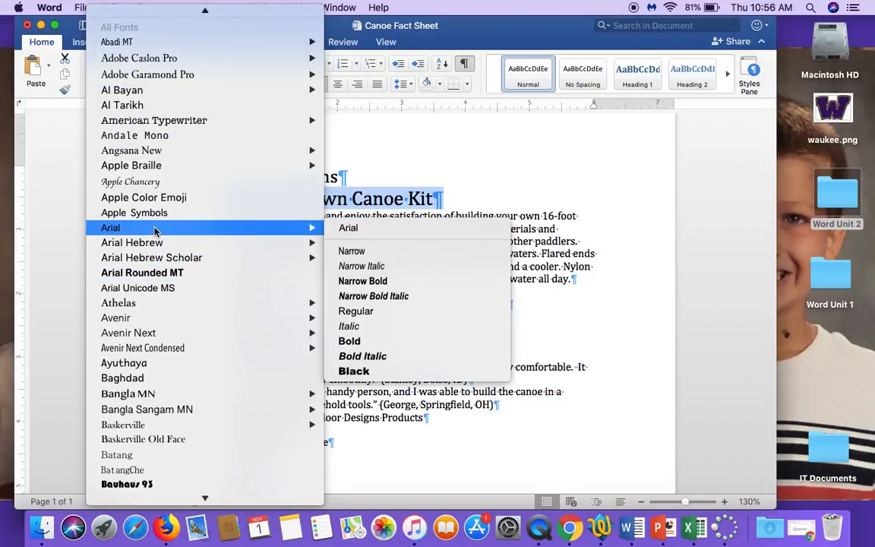
pyautogui.scroll(2, 154, 231)
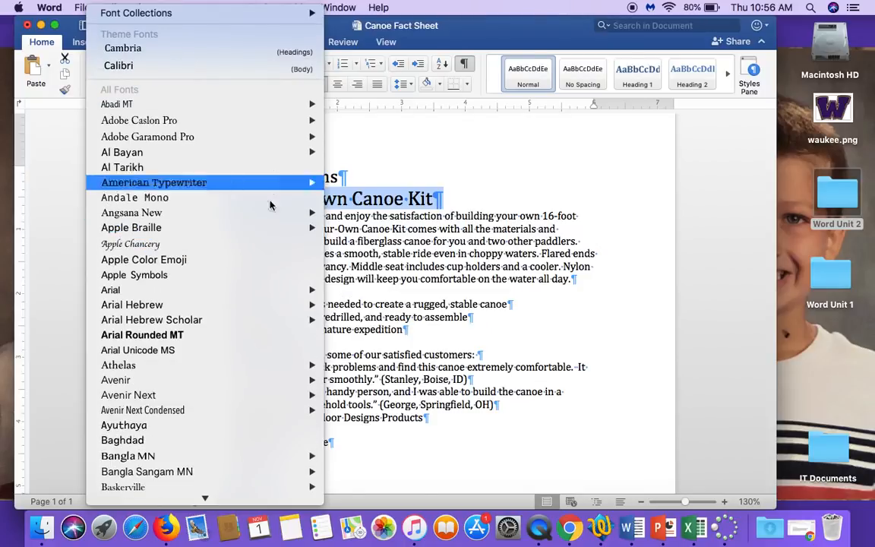
pyautogui.click(462, 200)
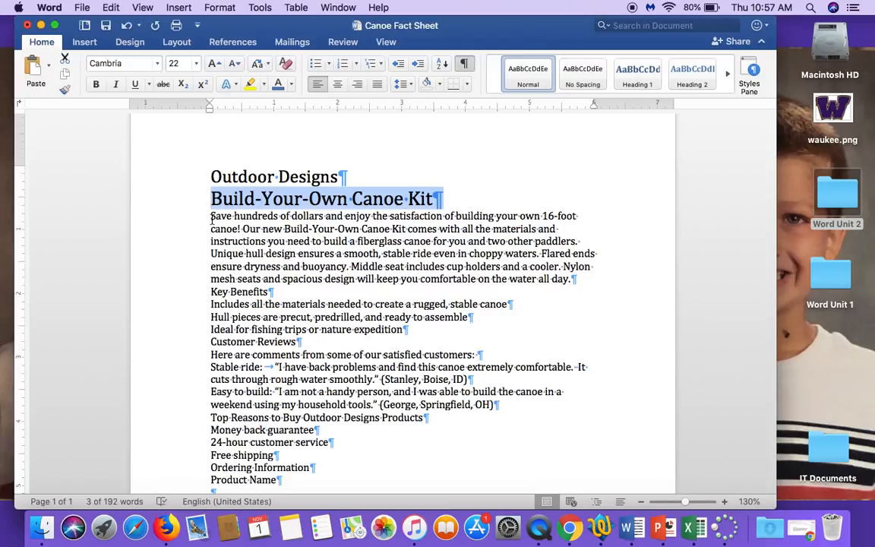
# Step: Give the "Build-Your-Own Canoe Kit" line the red theme font color and the Arial font
pyautogui.click(295, 86)
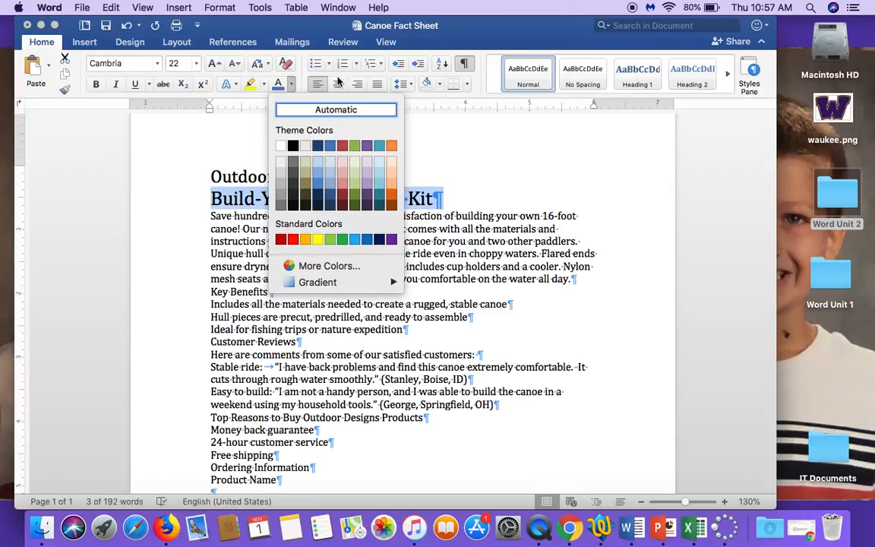
pyautogui.click(343, 146)
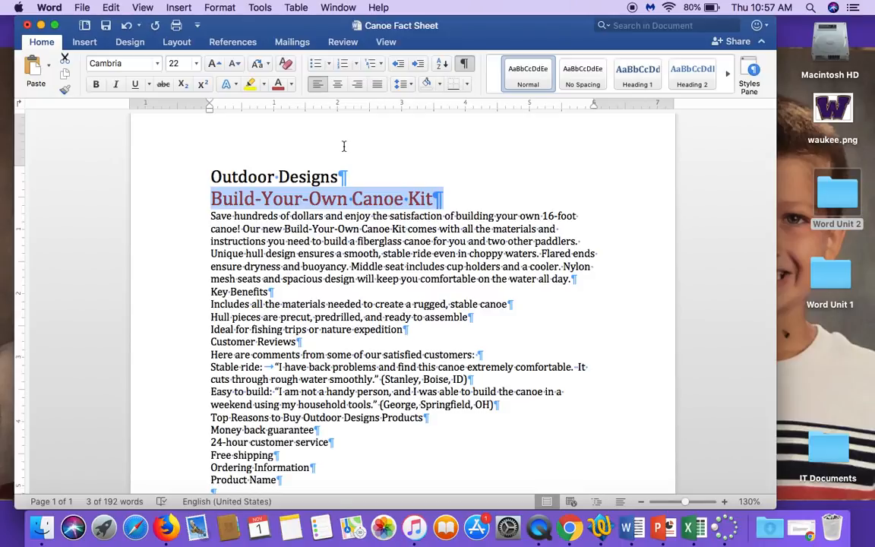
pyautogui.click(157, 63)
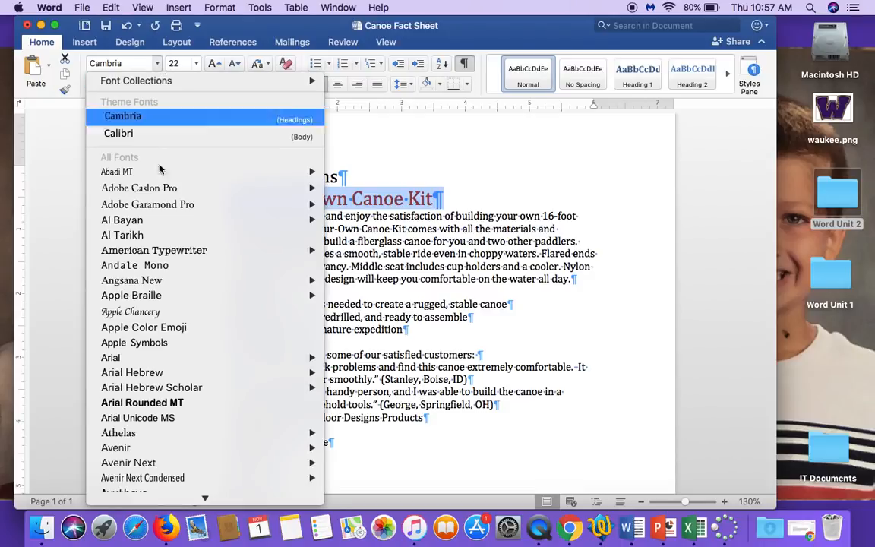
pyautogui.click(114, 357)
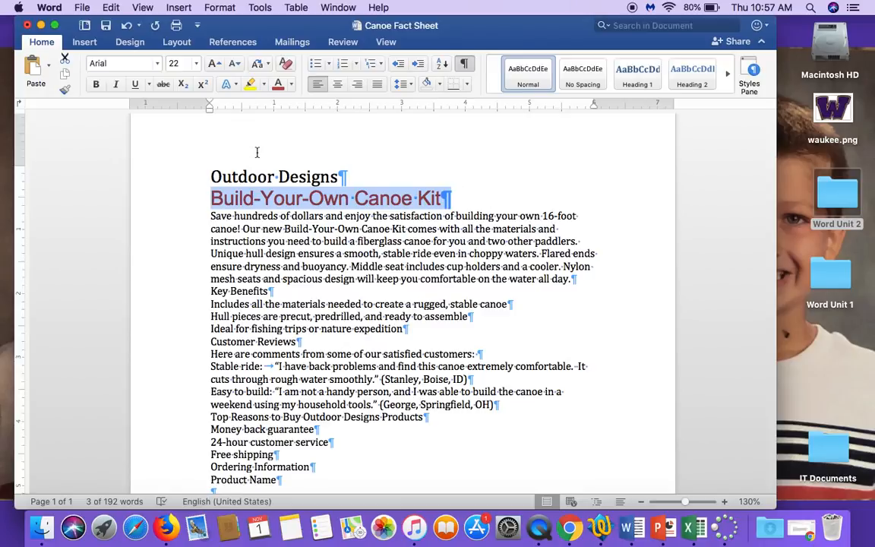
# Step: Apply the blue-filled text effect from the first row of presets to the "Outdoor Designs" line
pyautogui.click(193, 181)
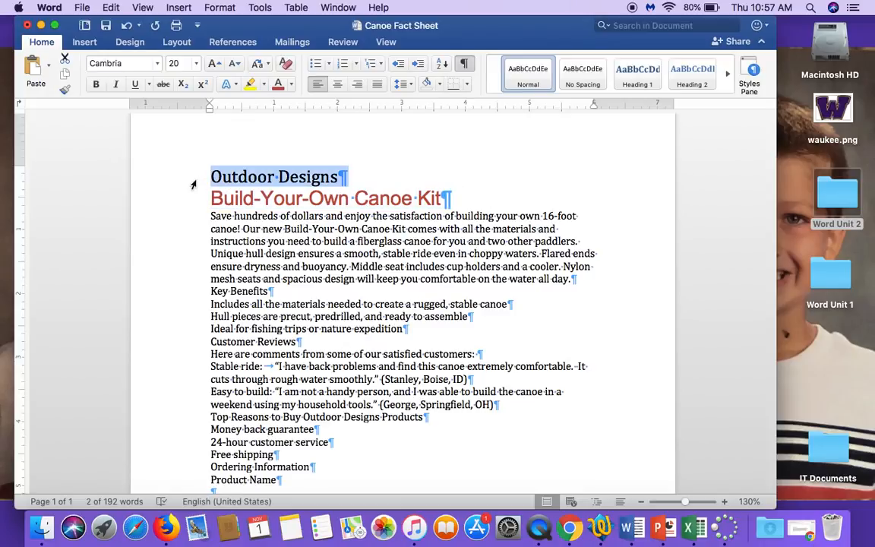
pyautogui.click(235, 85)
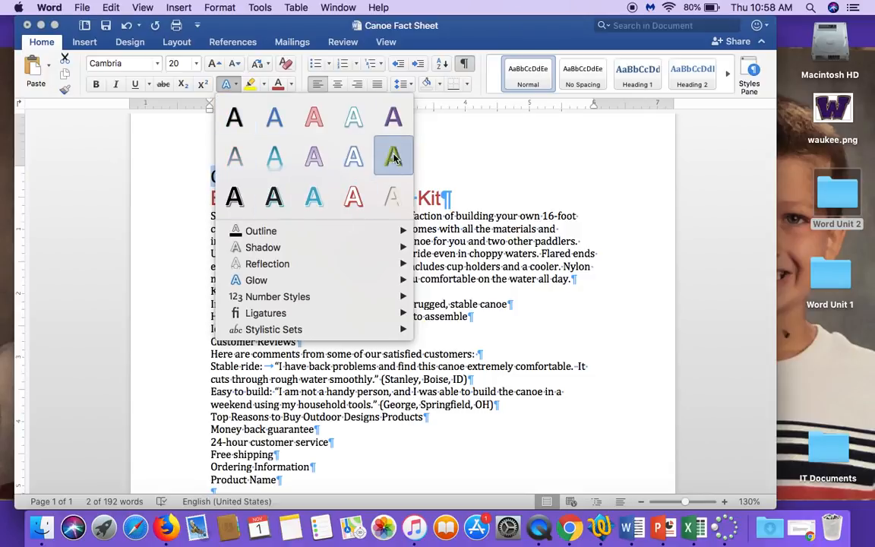
pyautogui.click(275, 119)
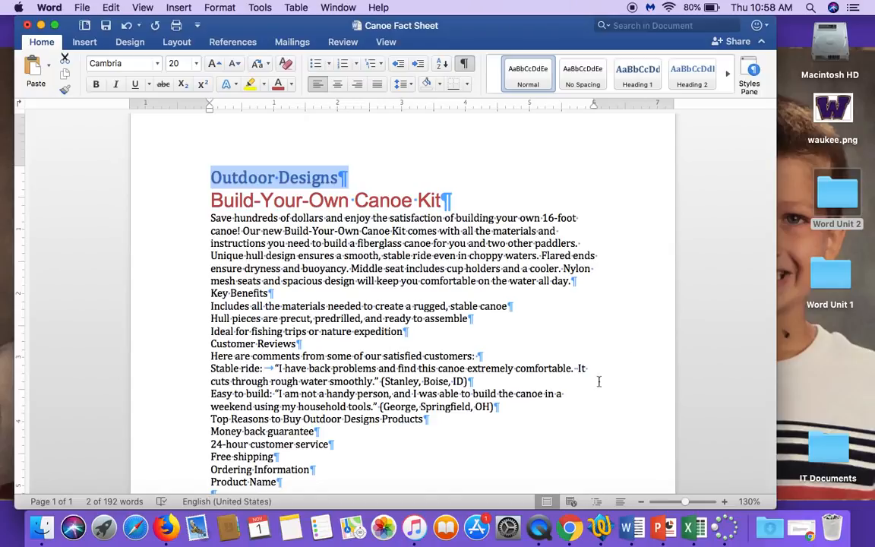
pyautogui.click(227, 84)
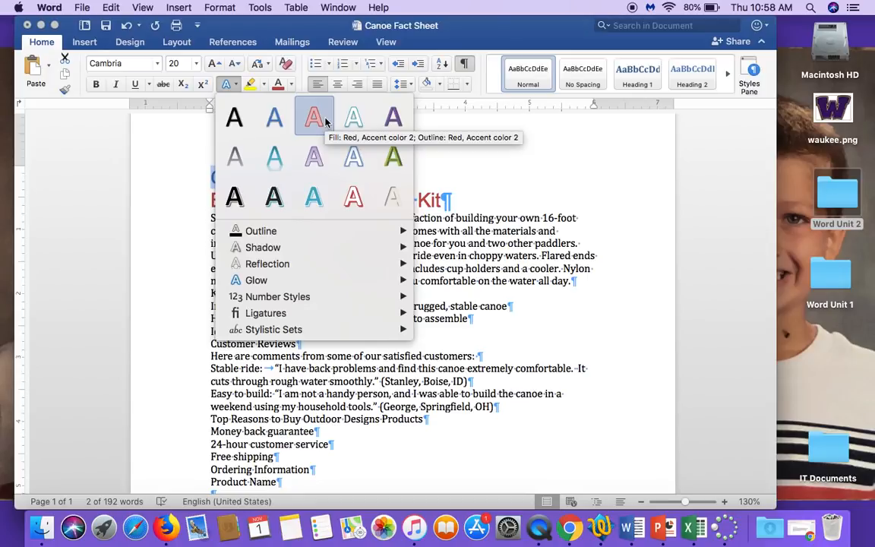
pyautogui.click(270, 116)
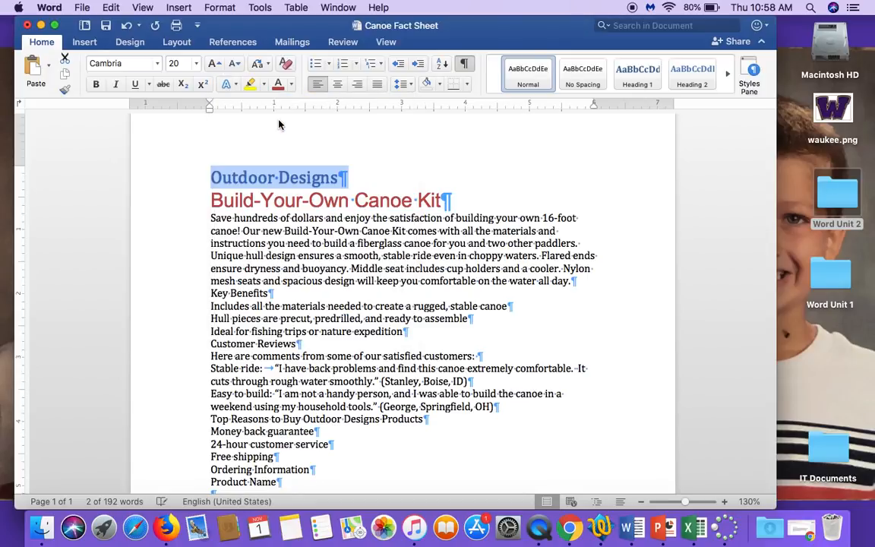
pyautogui.click(515, 221)
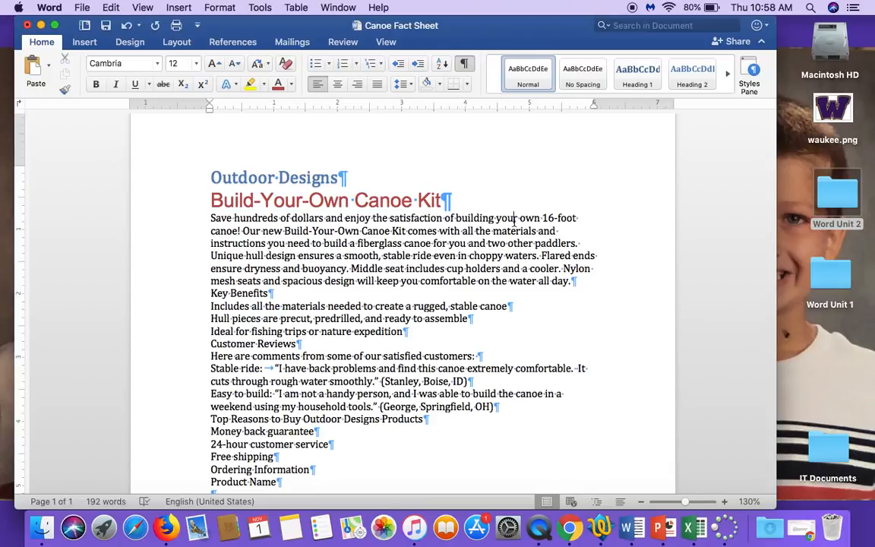
# Step: Make the "Stable ride:" label in the Customer Reviews section bold and italic
pyautogui.scroll(-3, 515, 220)
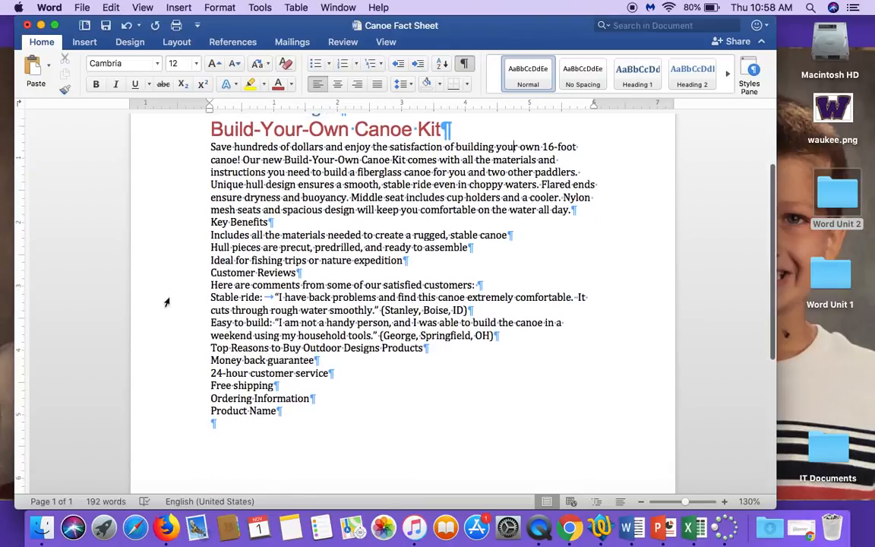
pyautogui.click(166, 304)
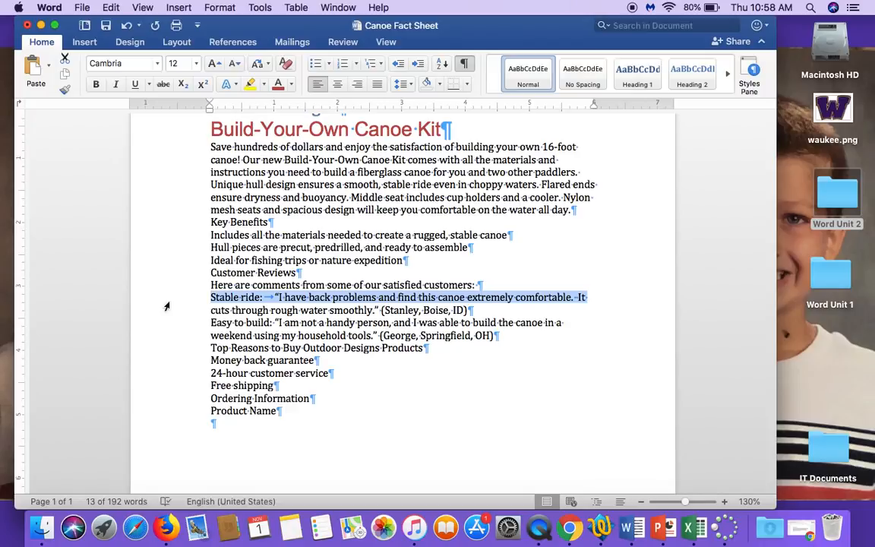
pyautogui.click(284, 360)
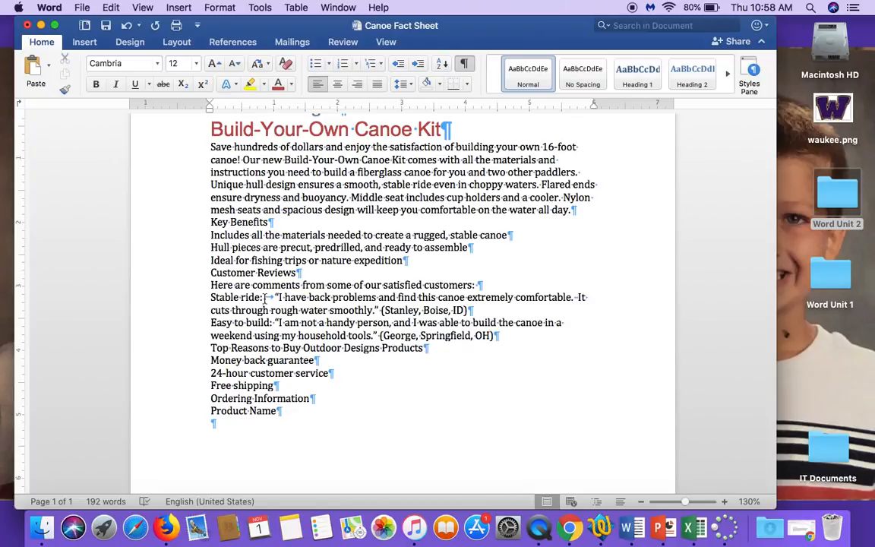
pyautogui.moveTo(265, 298); pyautogui.dragTo(210, 298)
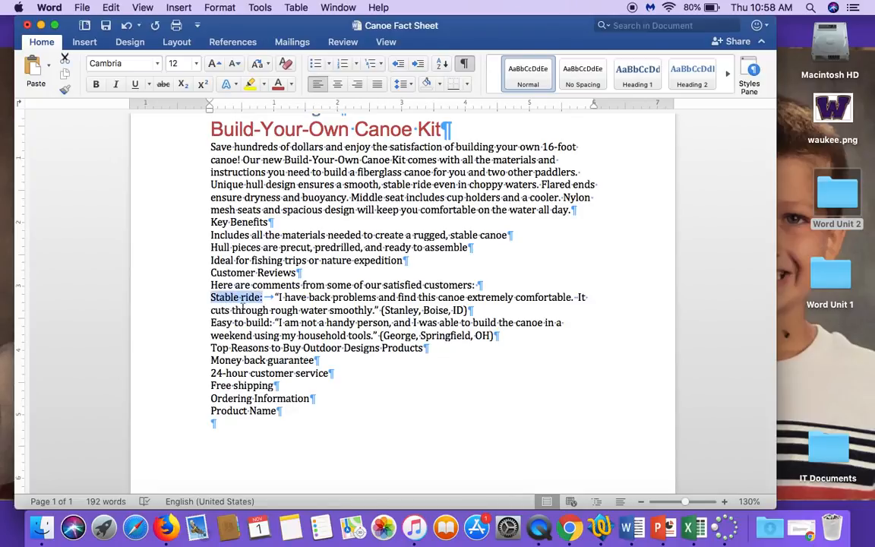
pyautogui.click(96, 86)
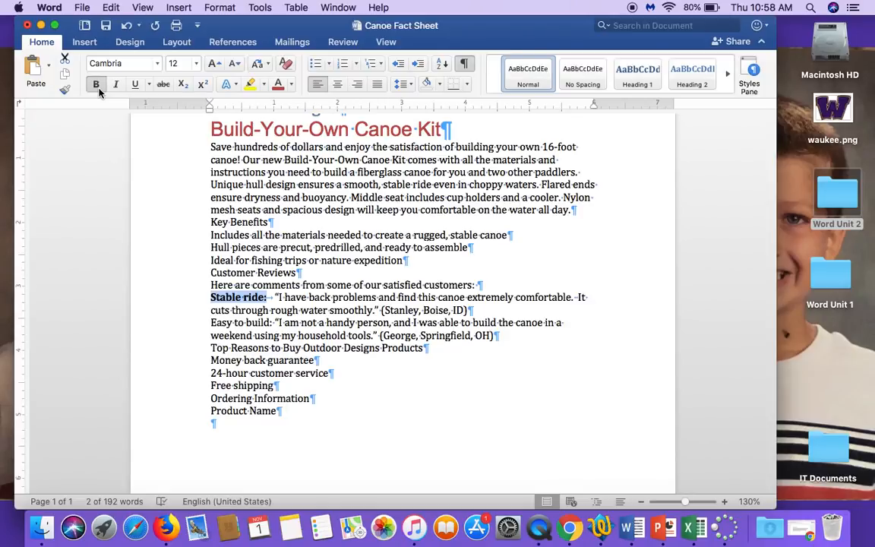
pyautogui.click(116, 85)
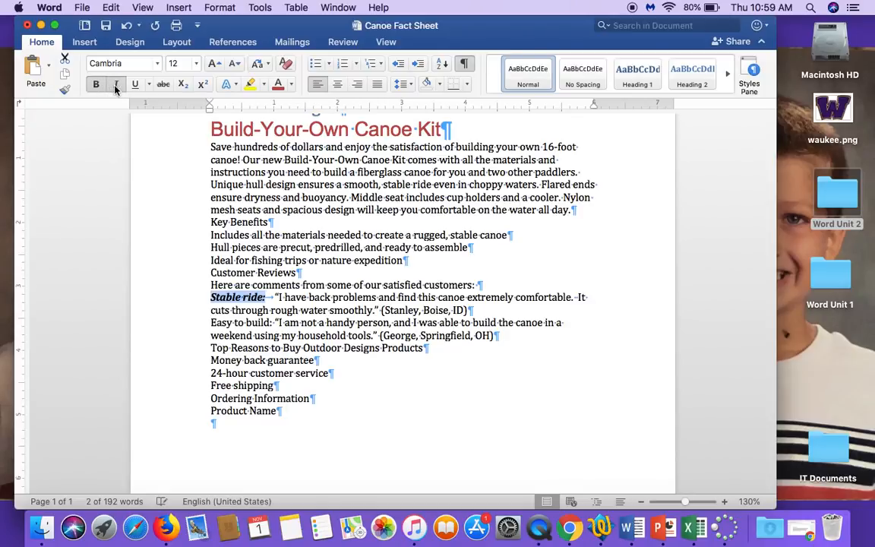
pyautogui.click(278, 173)
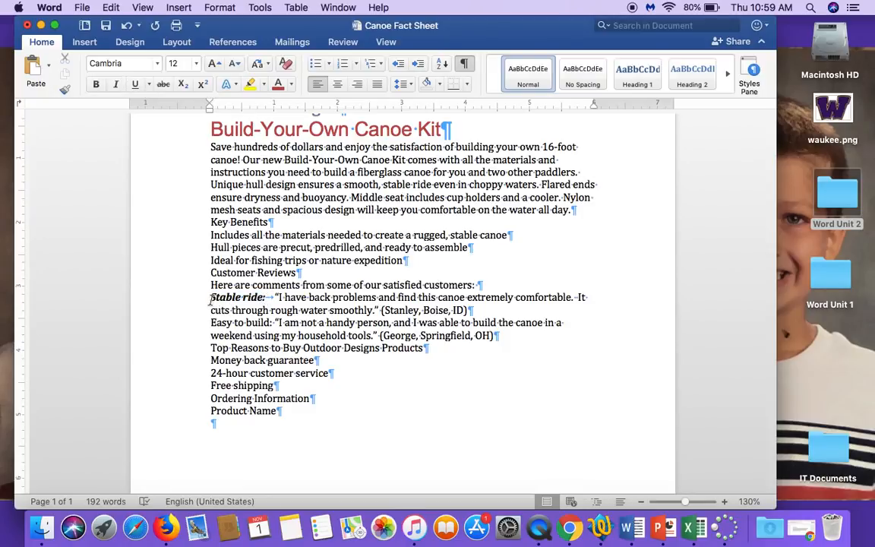
# Step: Copy the formatting of "Stable ride:" onto the "Easy to build:" label with the Format Painter
pyautogui.moveTo(212, 297); pyautogui.dragTo(267, 297)
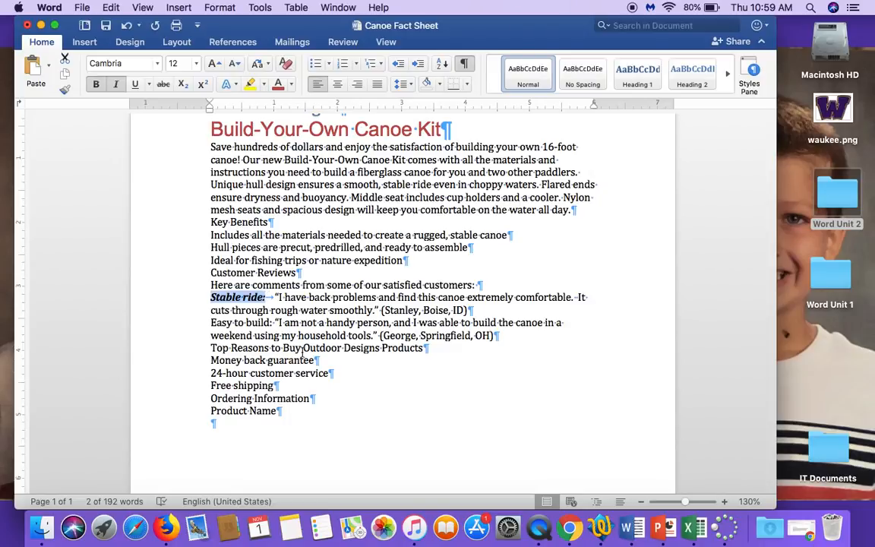
pyautogui.click(65, 90)
pyautogui.click(65, 90)
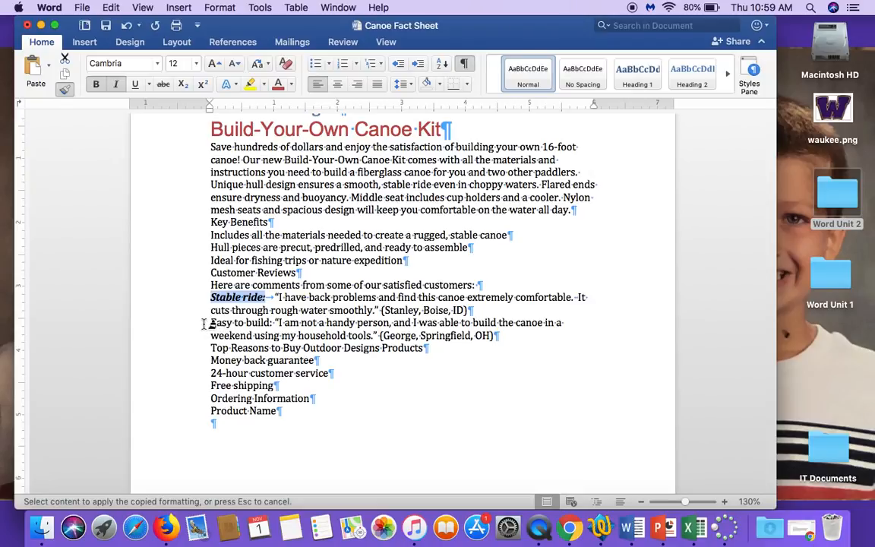
pyautogui.moveTo(205, 325); pyautogui.dragTo(275, 326)
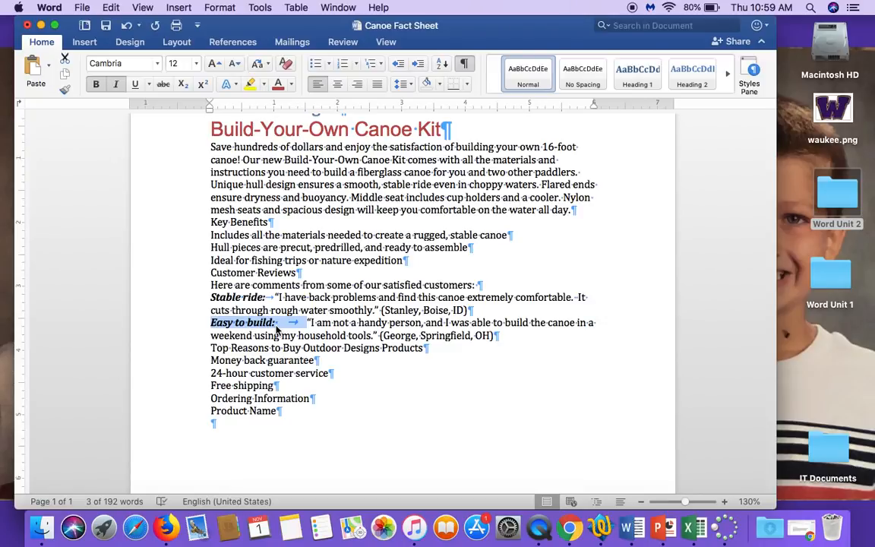